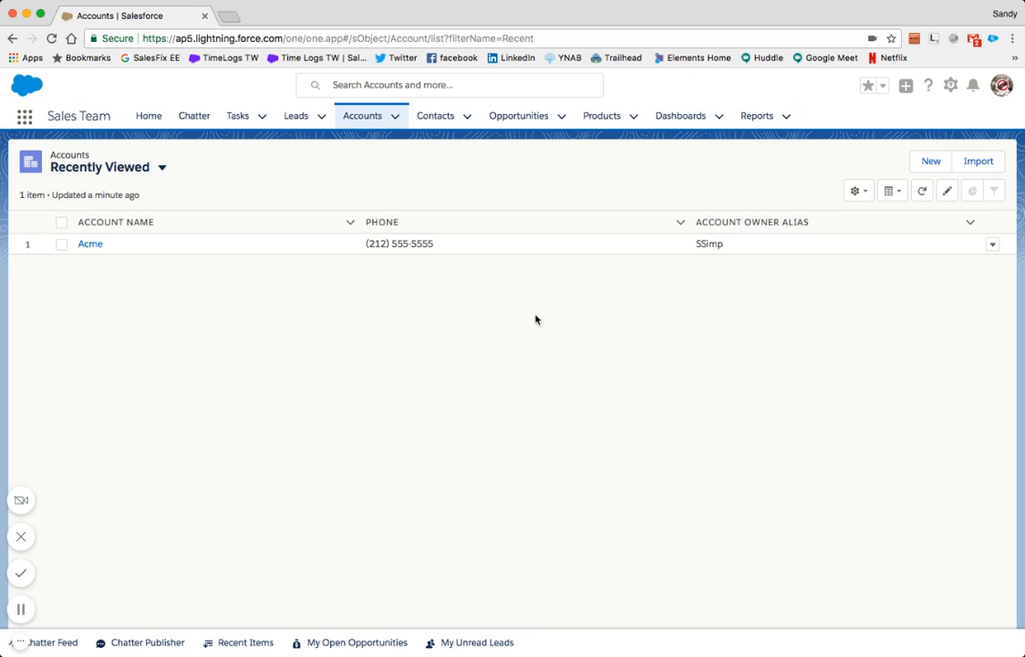
# Open Setup, search its navigation for "lightning app", and open Lightning App Builder.
pyautogui.click(949, 86)
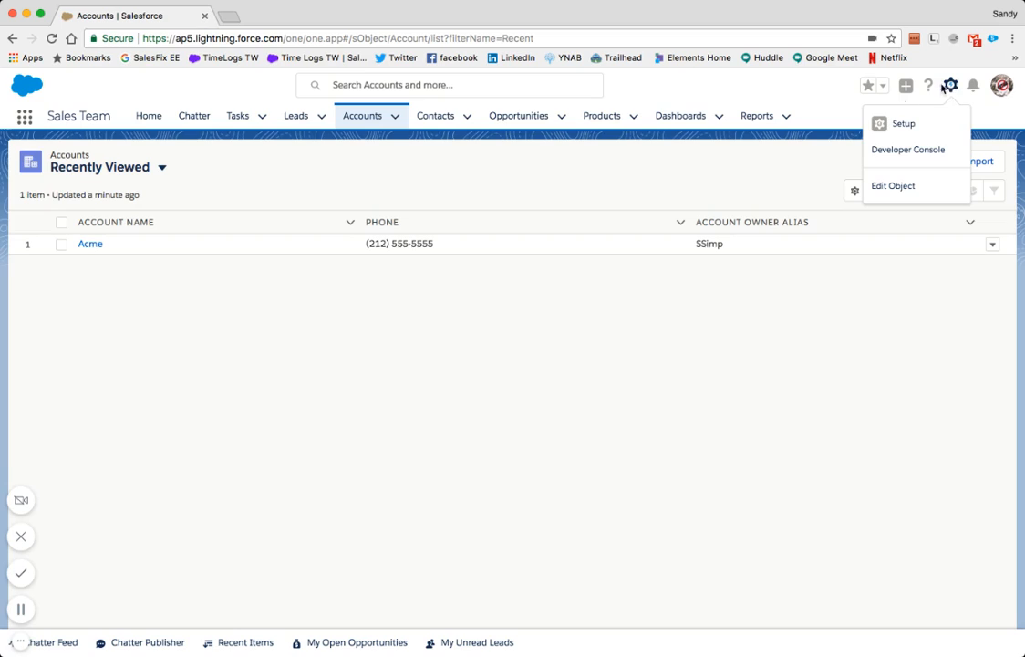
pyautogui.click(901, 124)
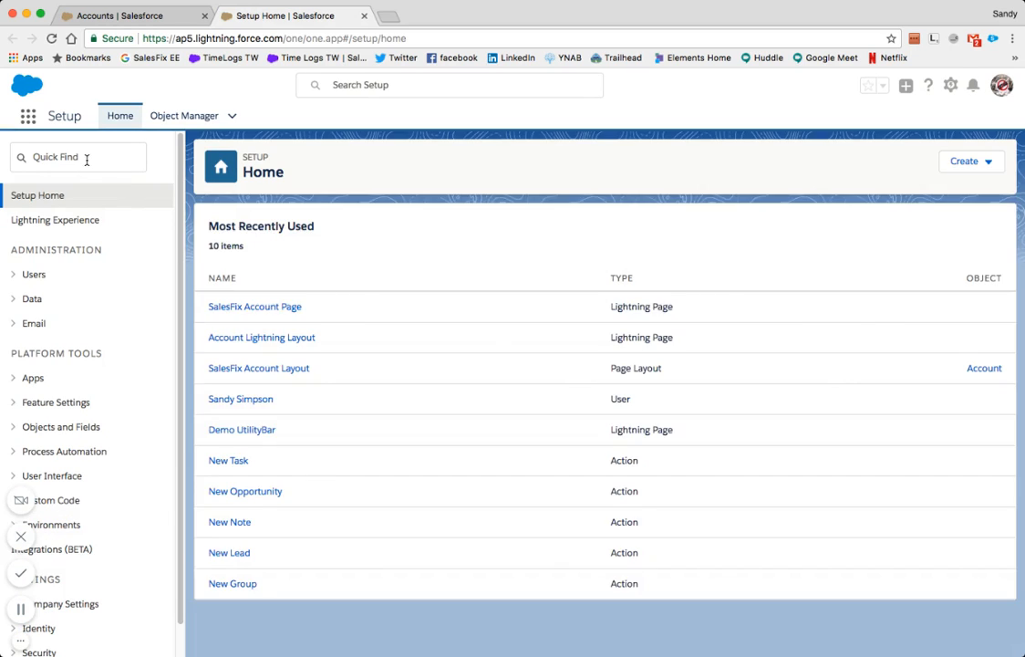
pyautogui.click(79, 157)
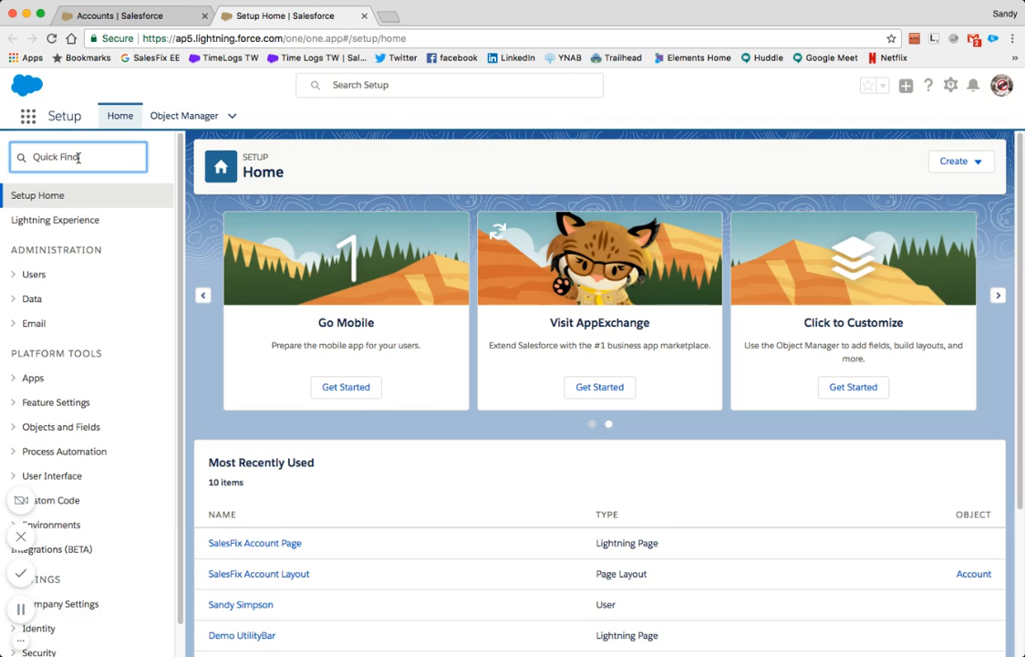
pyautogui.write('llightni')
pyautogui.press('BackSpace')
pyautogui.press('BackSpace')
pyautogui.press('BackSpace')
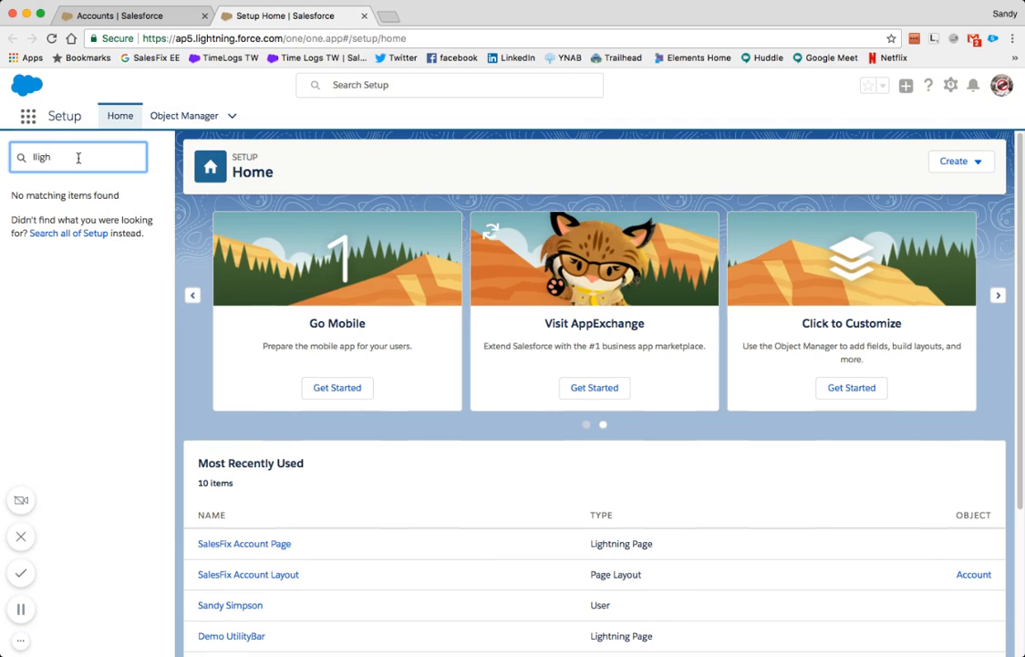
pyautogui.press('BackSpace')
pyautogui.press('BackSpace')
pyautogui.press('BackSpace')
pyautogui.press('BackSpace')
pyautogui.write('ight')
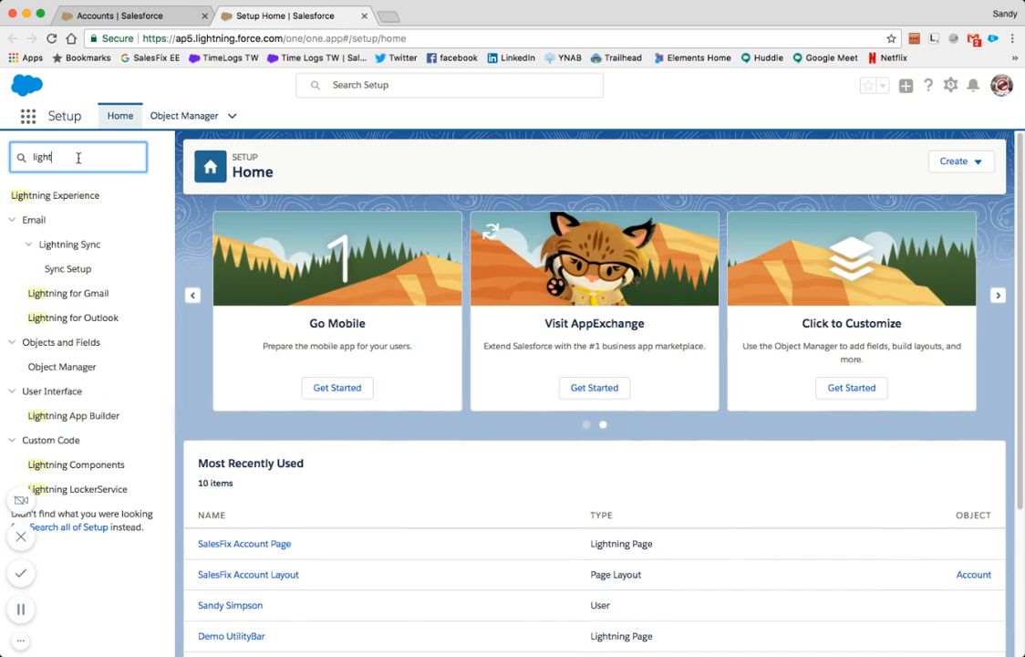
pyautogui.write('ning app')
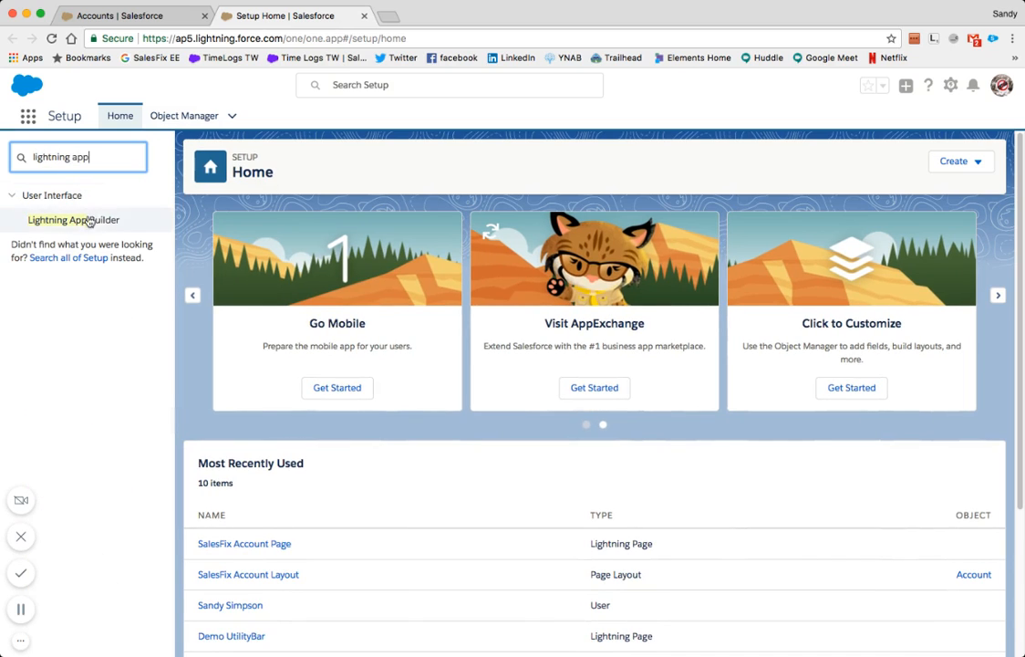
pyautogui.click(88, 222)
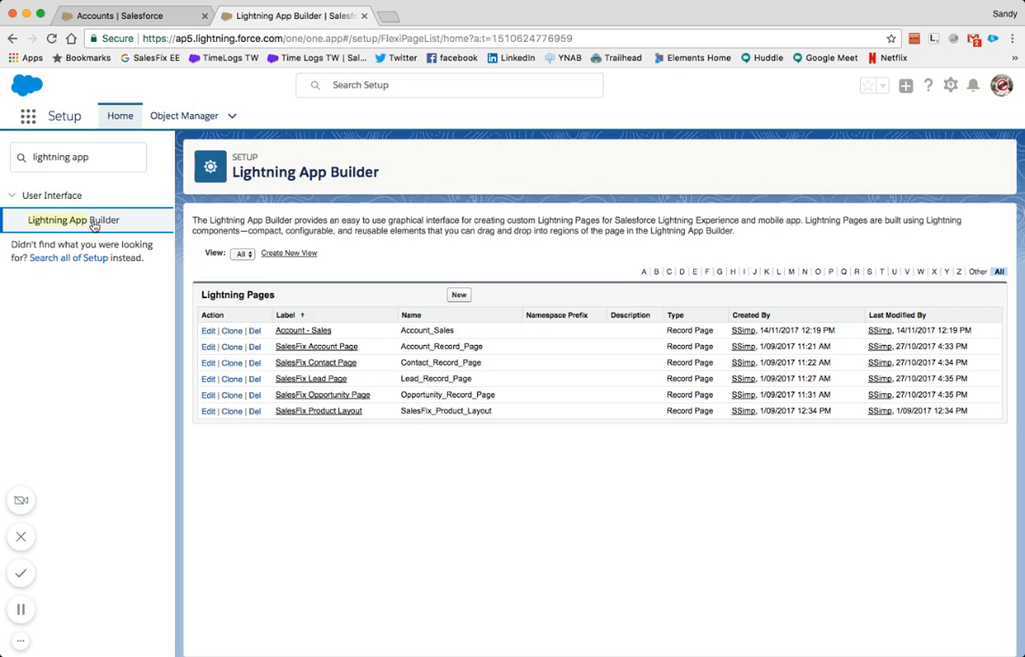
# Start a new Lightning page and choose Record Page as its type.
pyautogui.click(459, 295)
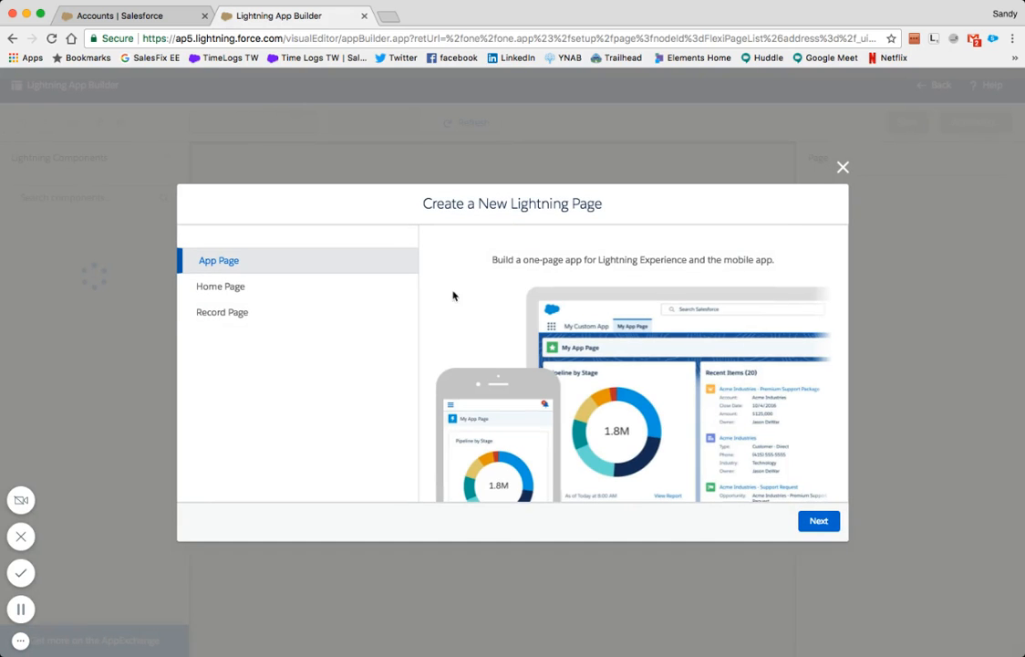
pyautogui.click(237, 312)
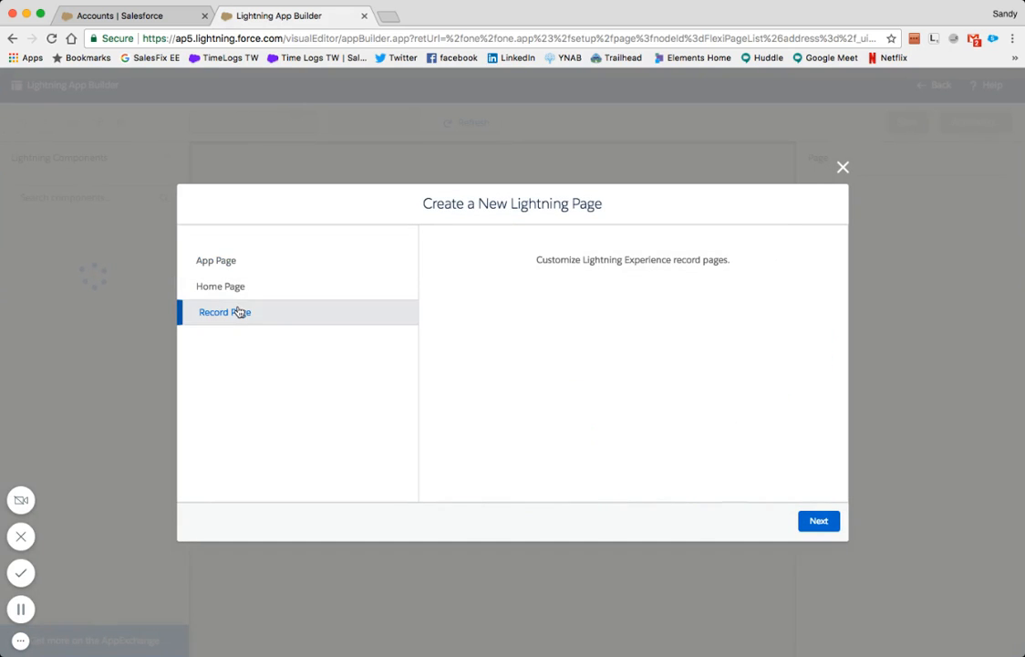
pyautogui.click(827, 523)
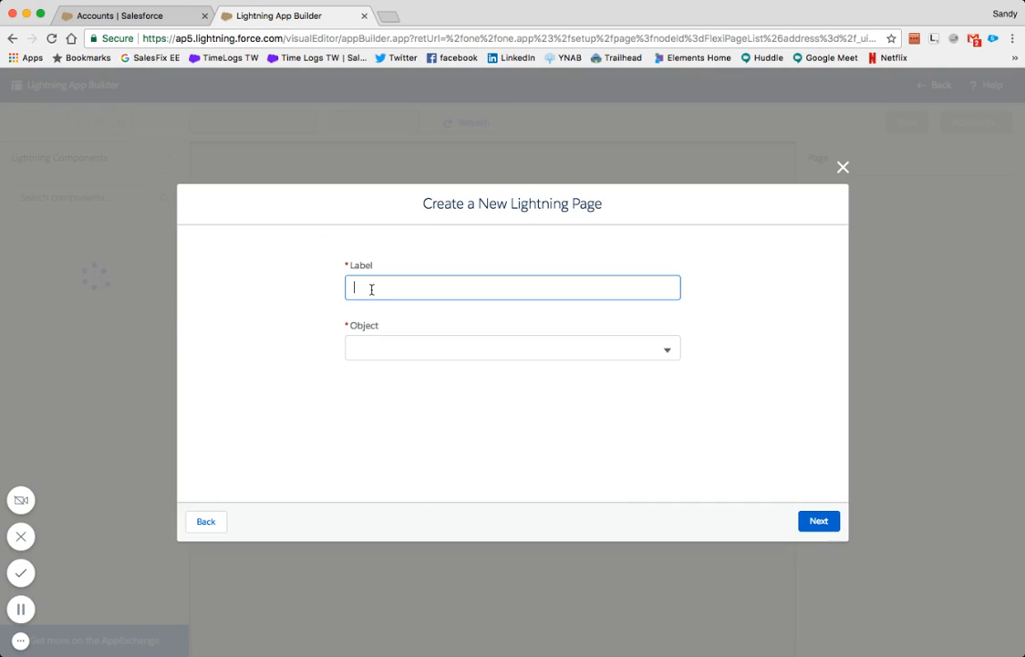
# Label the new page "Account lightning layout" and assign it to the Account object.
pyautogui.write('Account lightning layo')
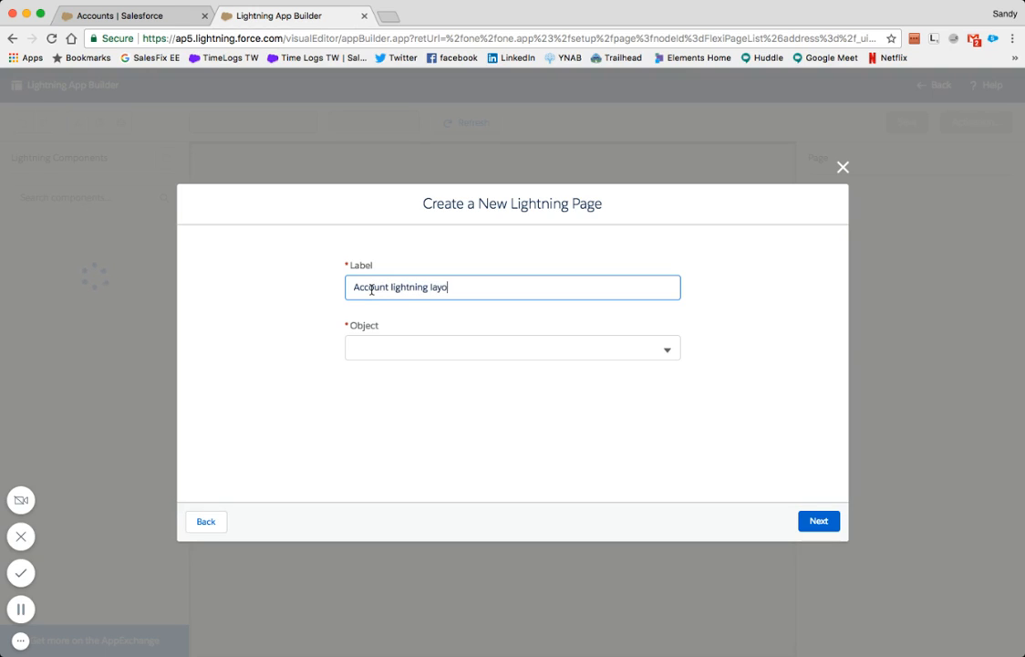
pyautogui.write('ut')
pyautogui.click(381, 343)
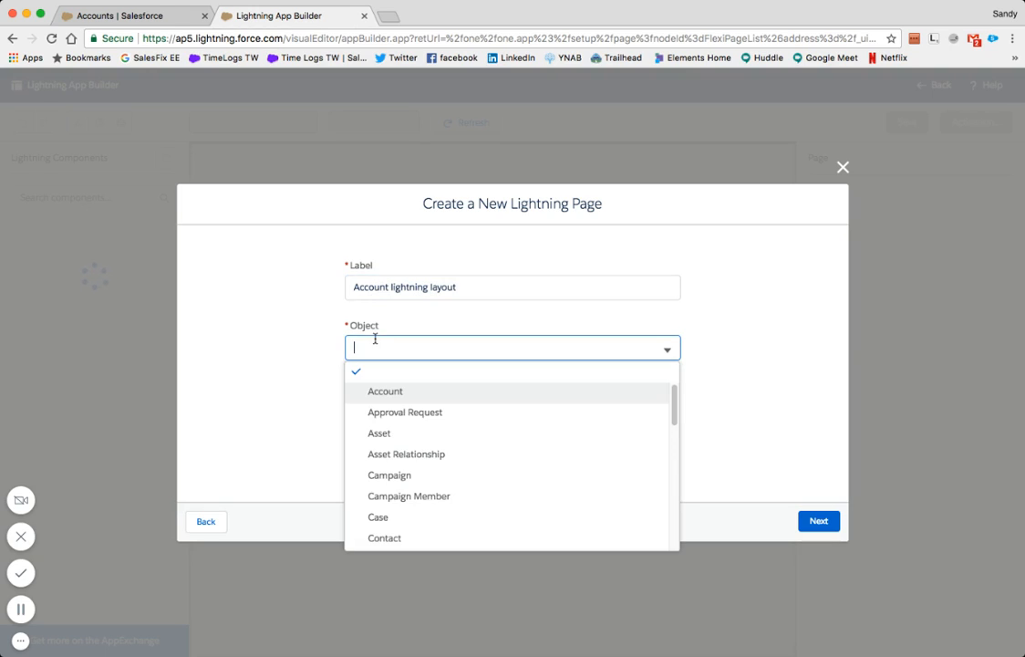
pyautogui.click(391, 392)
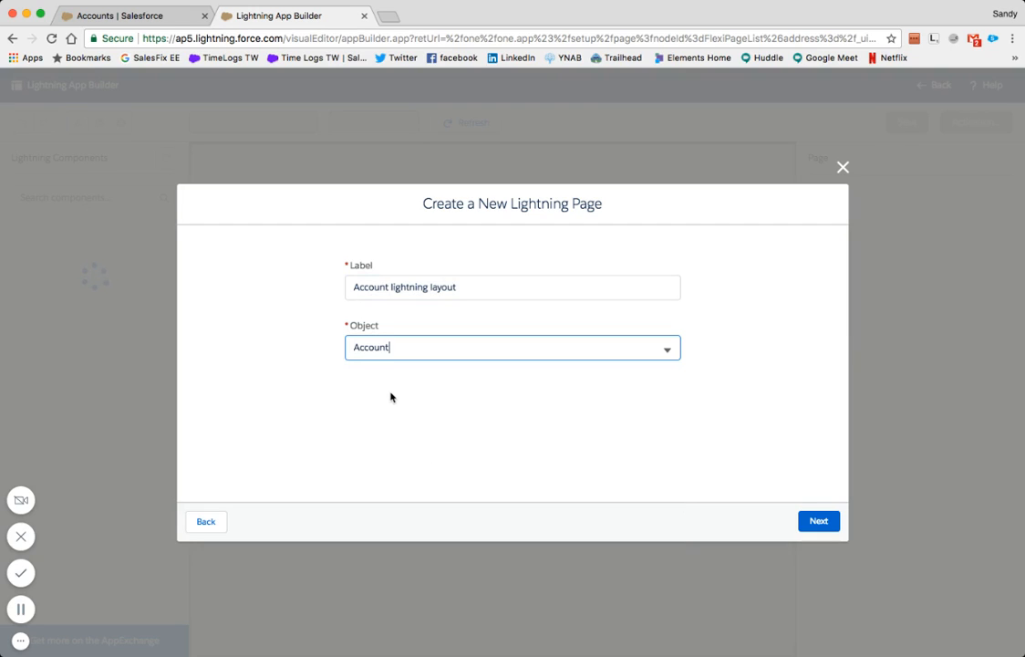
pyautogui.click(818, 522)
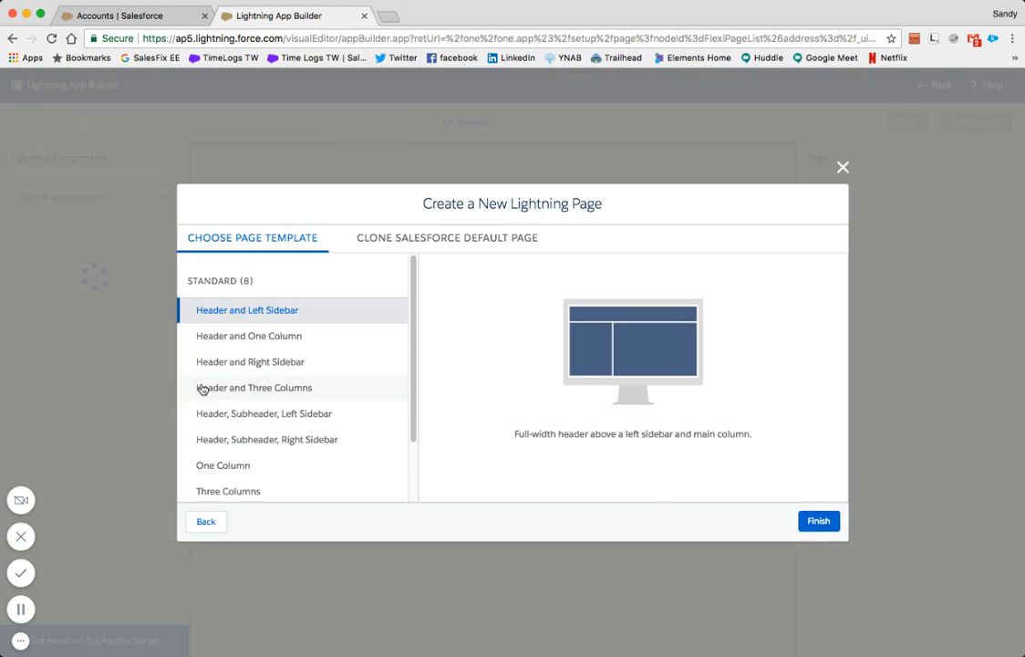
# Finish creating the page with the Header and Right Sidebar template and dismiss the introductory tip.
pyautogui.click(222, 363)
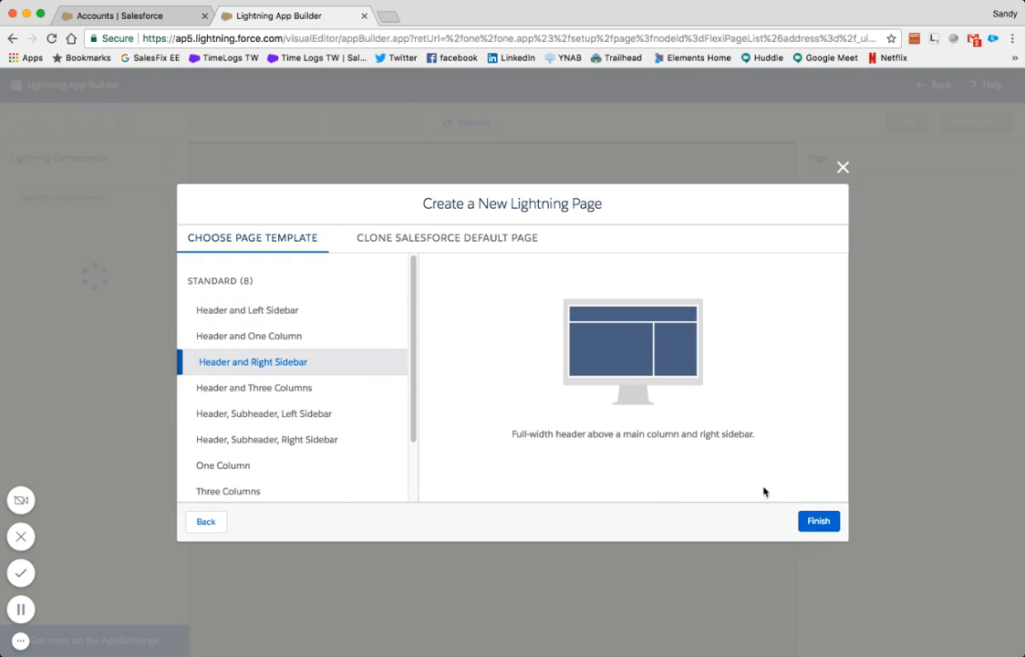
pyautogui.click(818, 520)
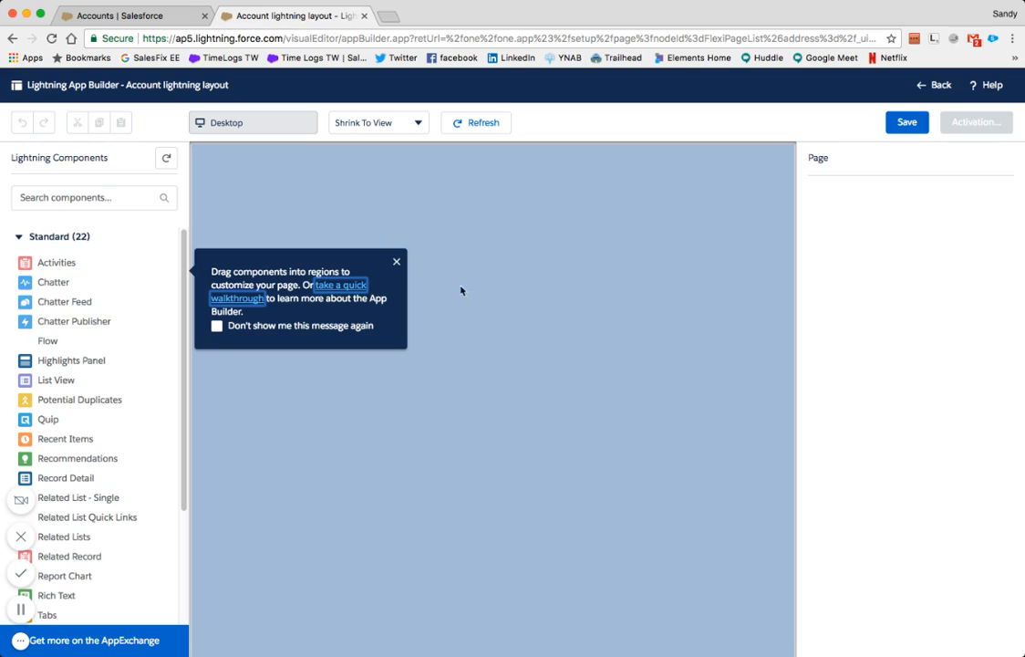
pyautogui.click(398, 263)
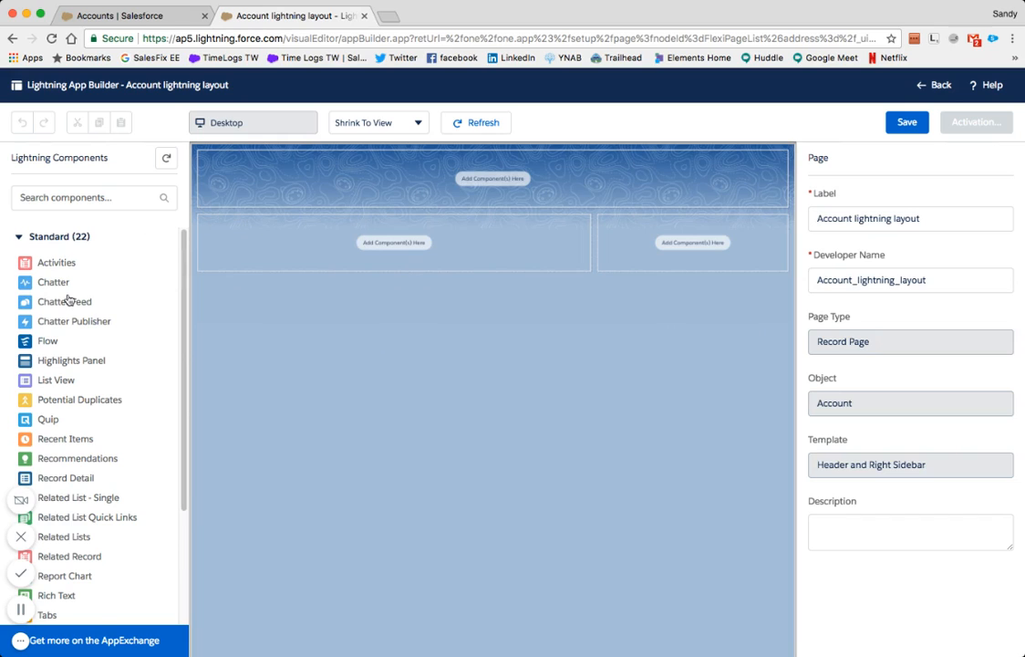
# Add the Highlights Panel component to the header region and a Tabs component to the main column.
pyautogui.scroll(-5, 68, 298)
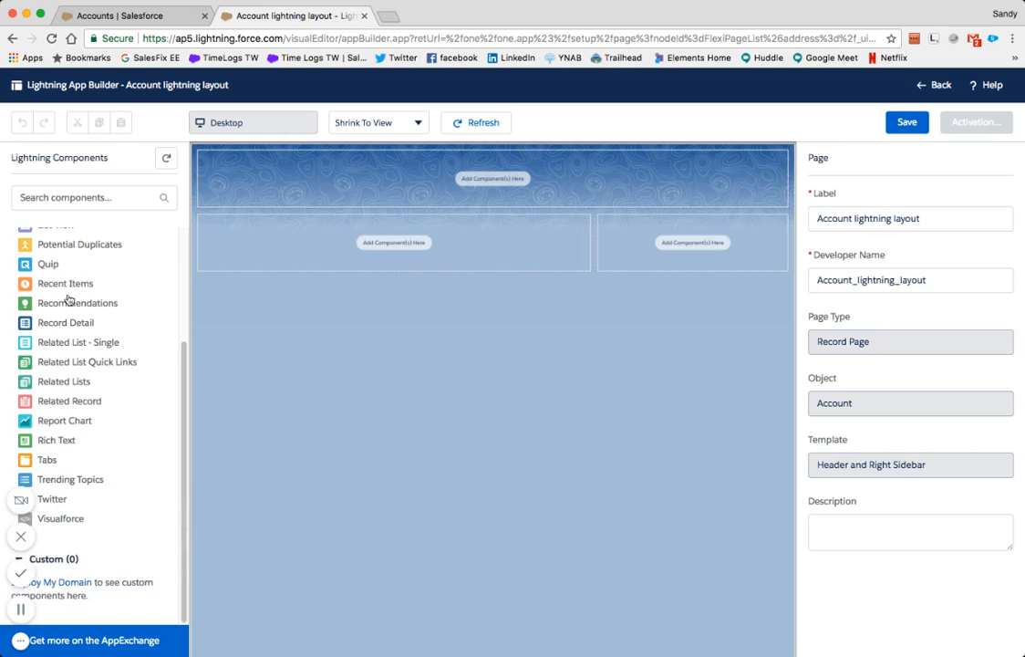
pyautogui.scroll(5, 67, 299)
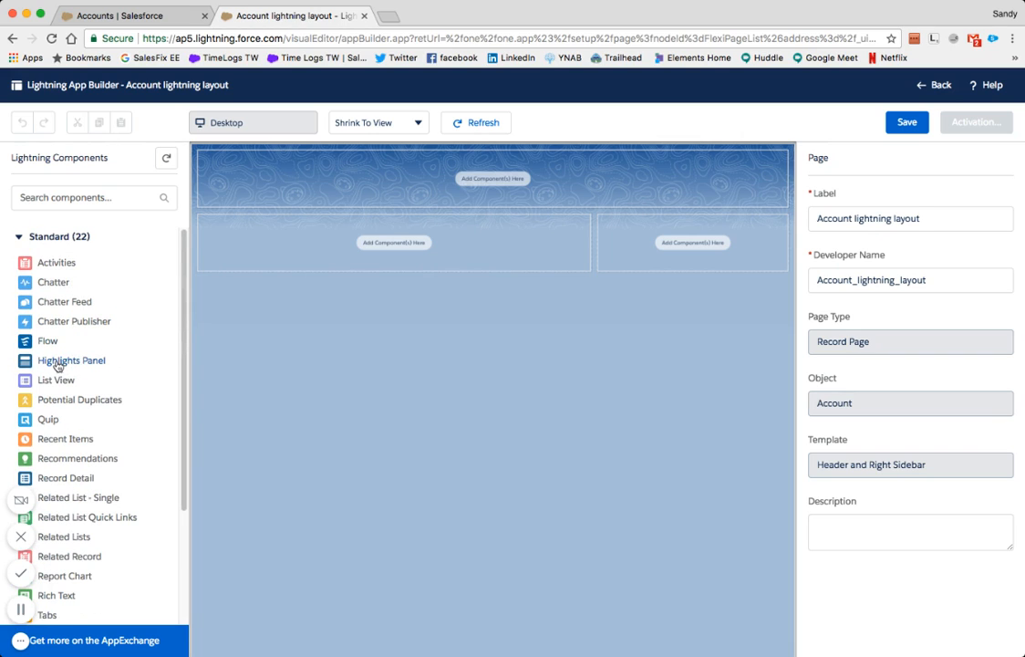
pyautogui.moveTo(53, 360); pyautogui.dragTo(442, 185)
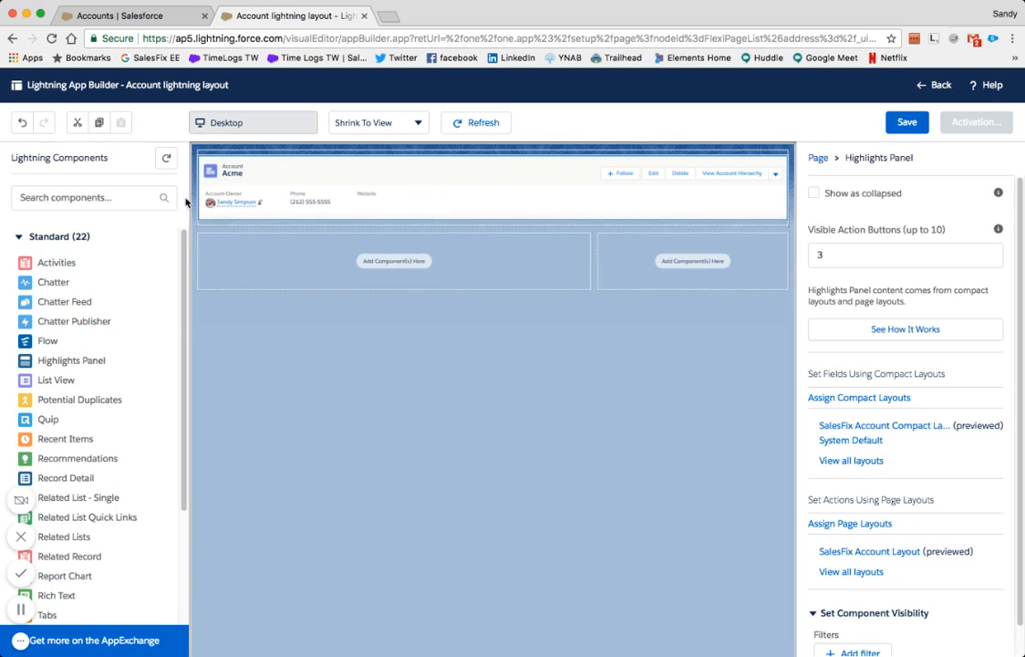
pyautogui.scroll(-5, 85, 388)
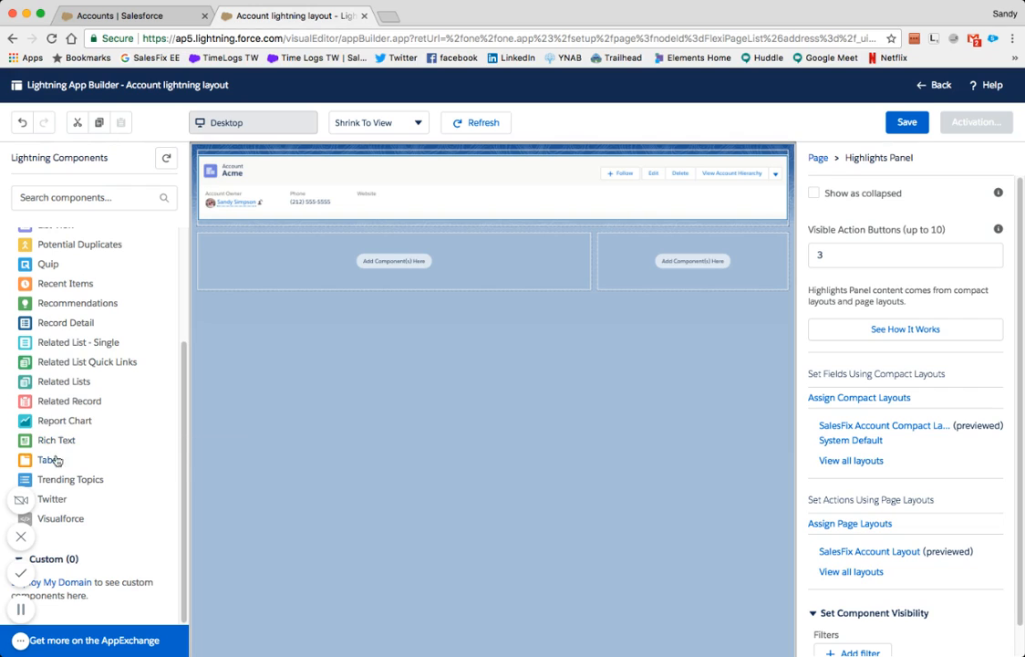
pyautogui.moveTo(49, 461); pyautogui.dragTo(301, 268)
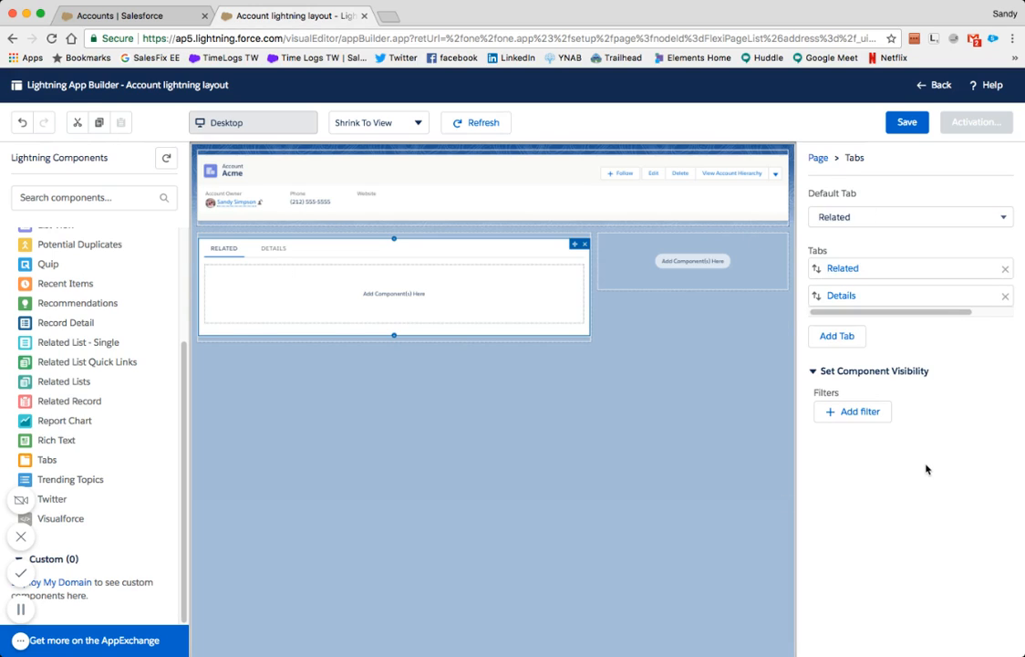
# Make Details the default tab of the Tabs component and move it ahead of Related.
pyautogui.click(819, 217)
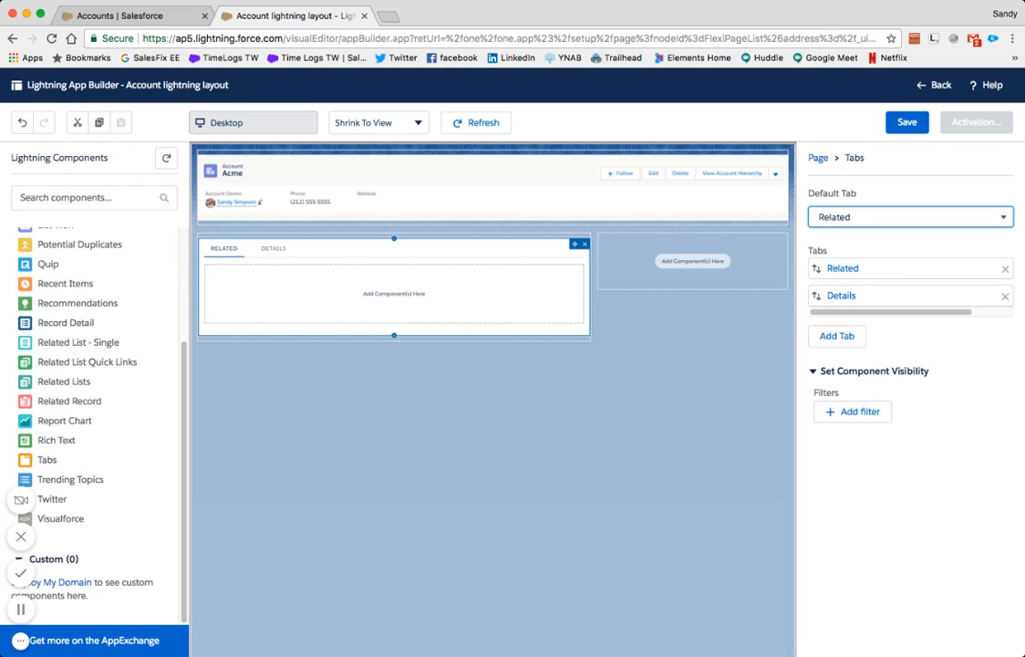
pyautogui.click(847, 233)
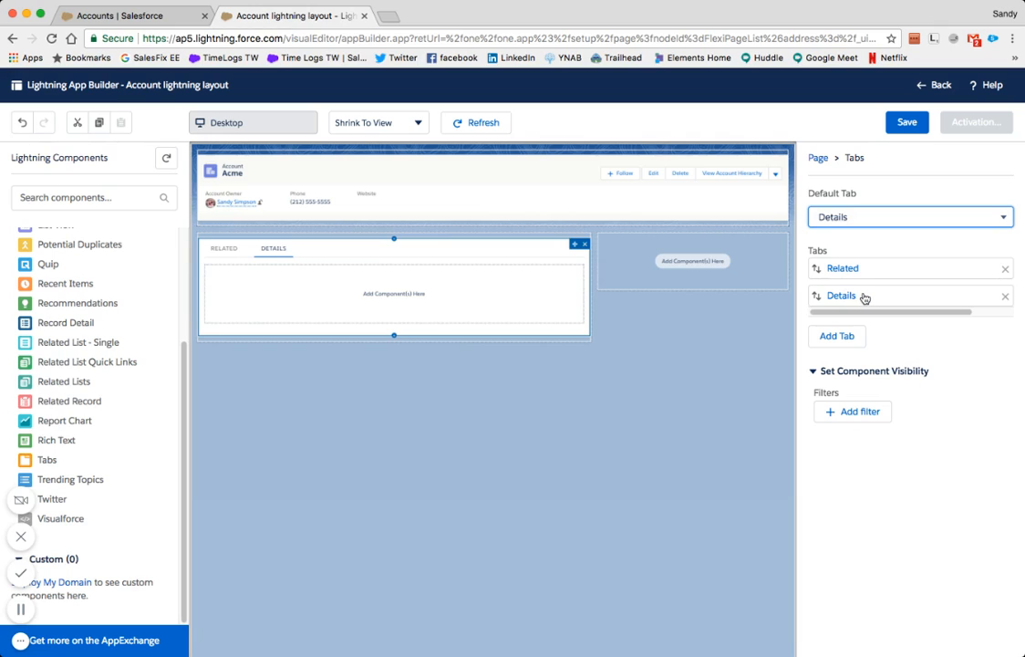
pyautogui.moveTo(863, 295); pyautogui.dragTo(861, 269)
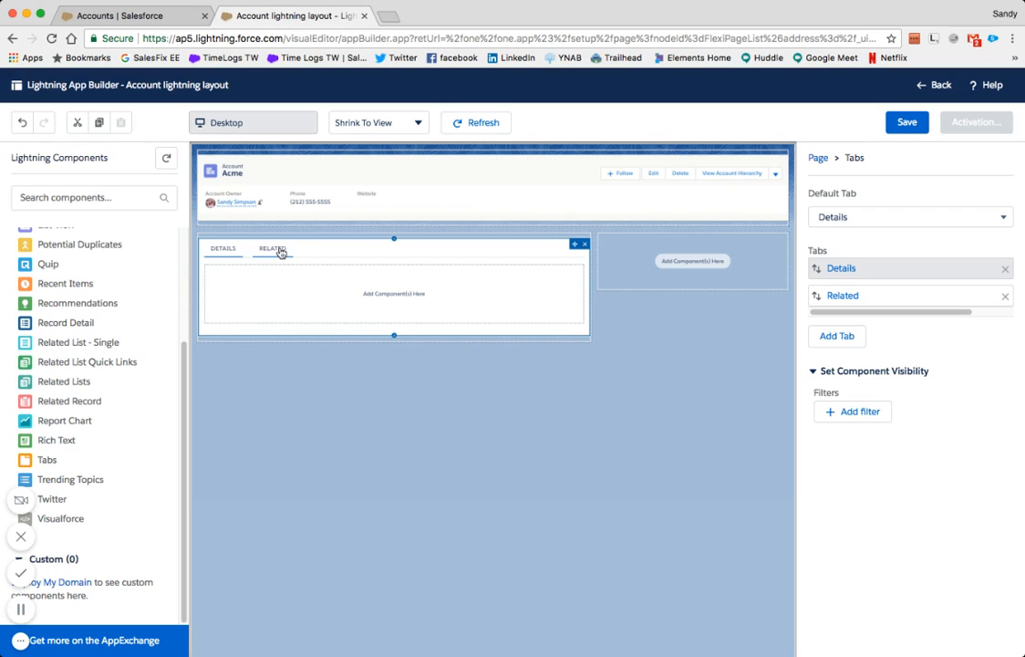
# Place the Record Detail component inside the Details tab of the main column.
pyautogui.click(224, 253)
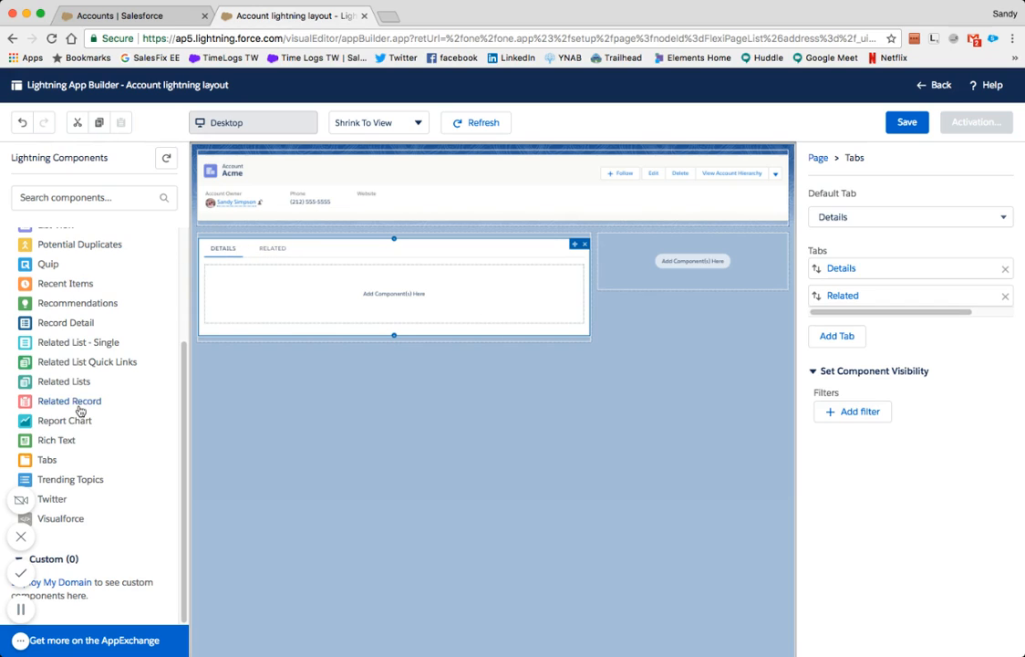
pyautogui.scroll(2, 79, 410)
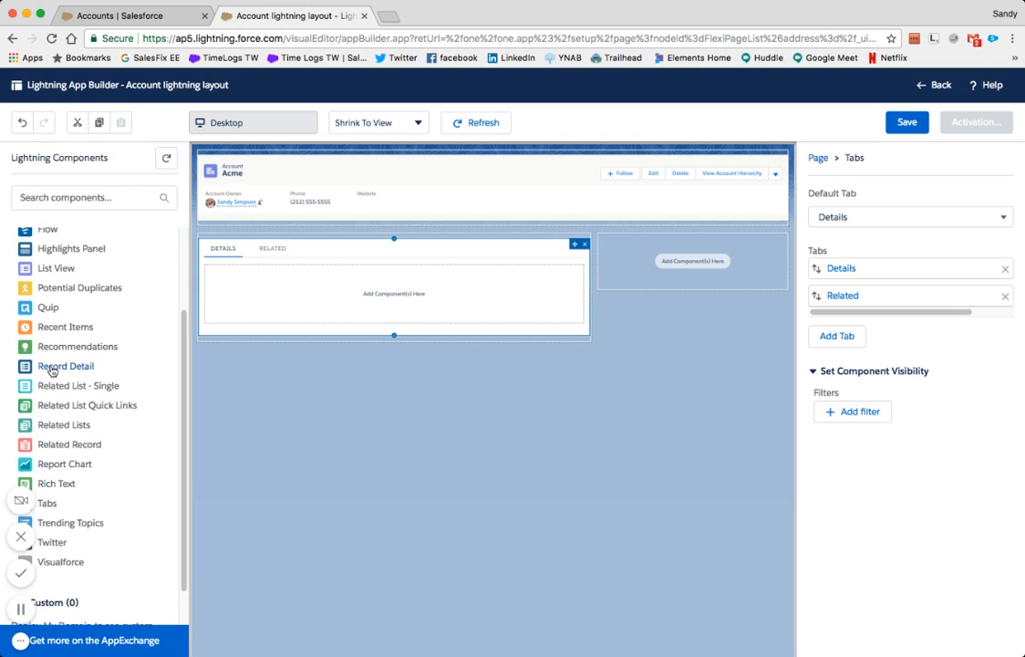
pyautogui.moveTo(52, 370); pyautogui.dragTo(240, 299)
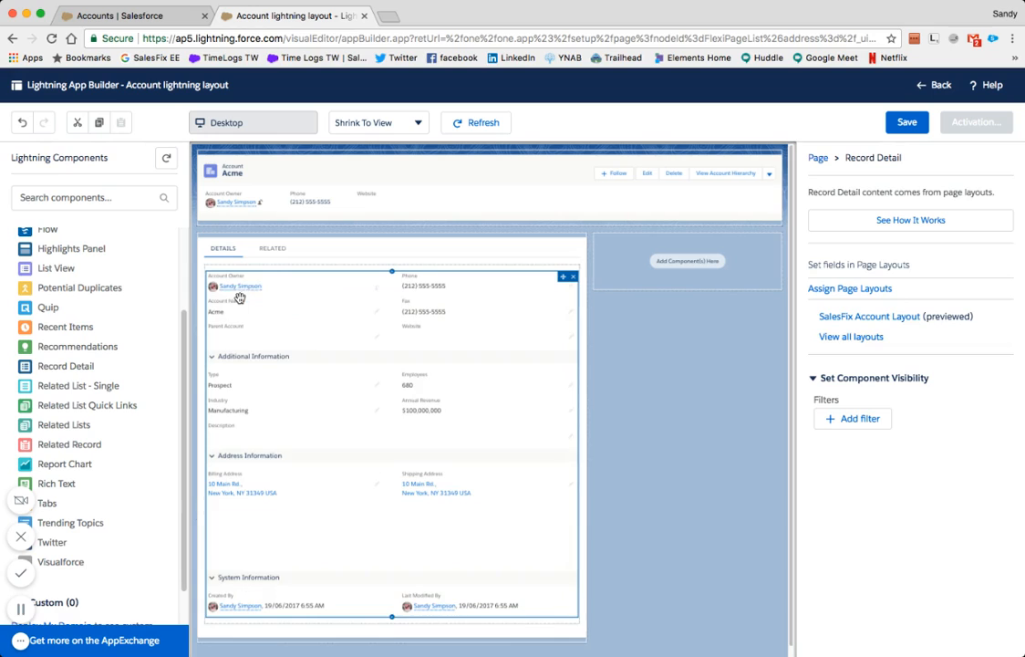
# Place the Related Lists component inside the Related tab and the Activities component in the sidebar region.
pyautogui.click(274, 256)
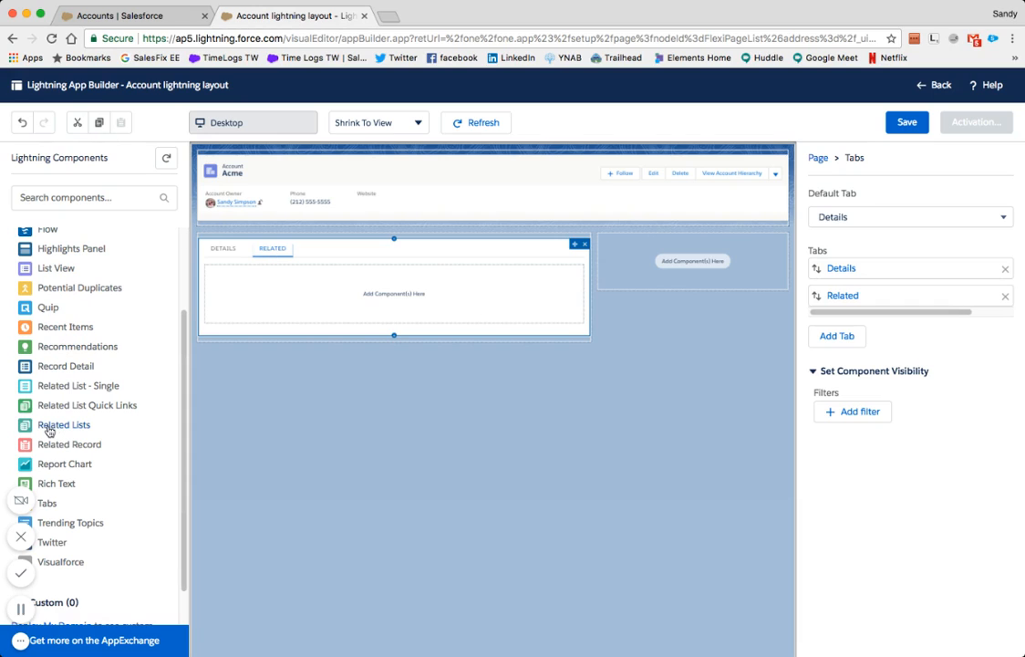
pyautogui.moveTo(51, 430); pyautogui.dragTo(277, 300)
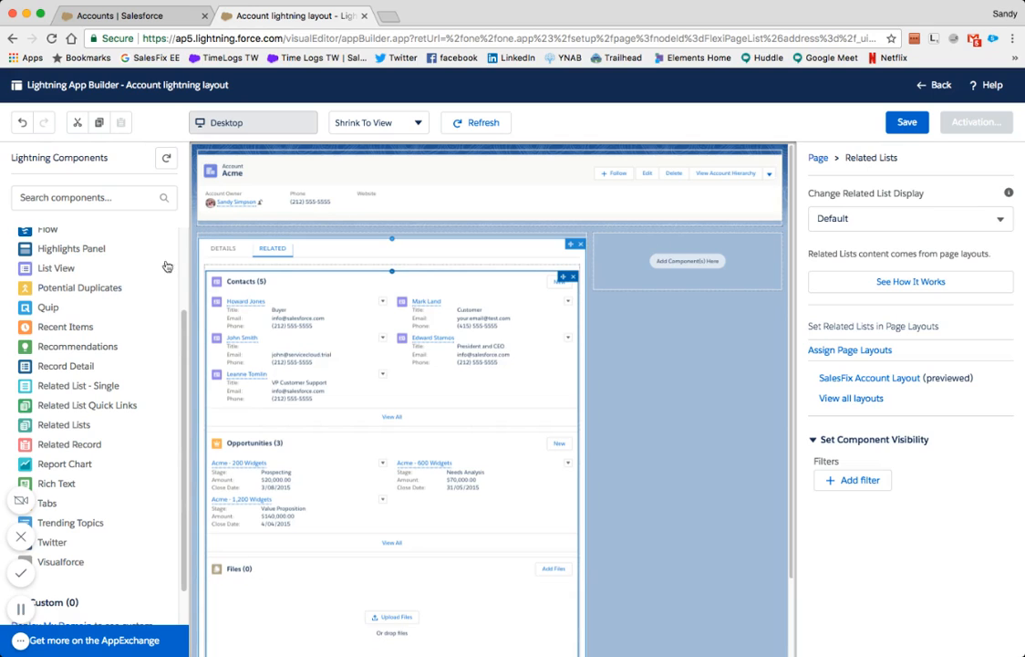
pyautogui.scroll(4, 126, 318)
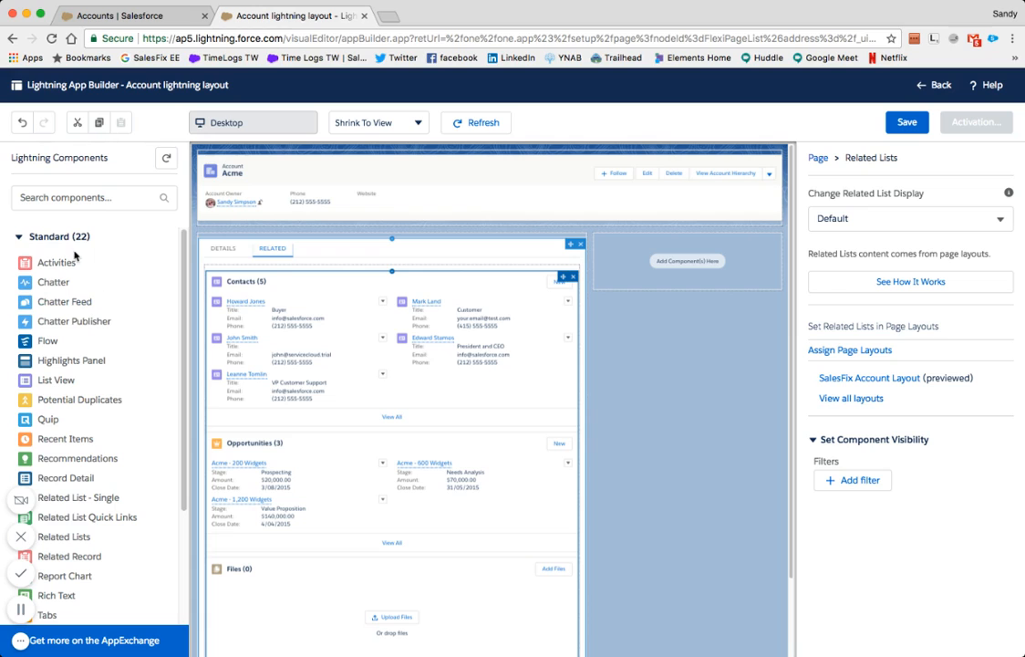
pyautogui.moveTo(46, 263); pyautogui.dragTo(663, 261)
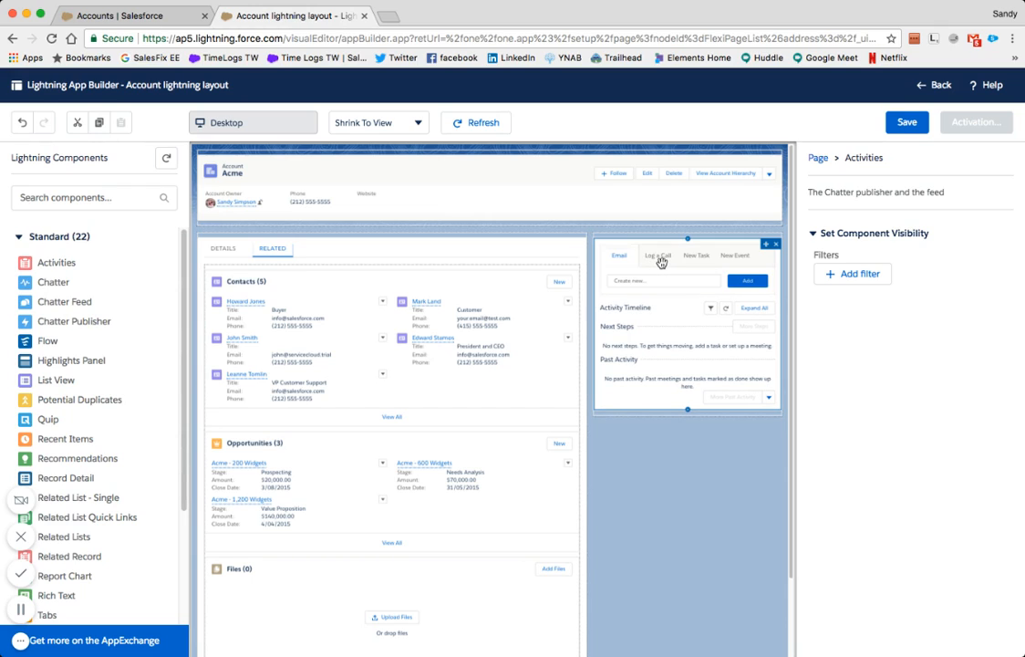
# Save the Account lightning layout page and open its activation settings.
pyautogui.click(906, 124)
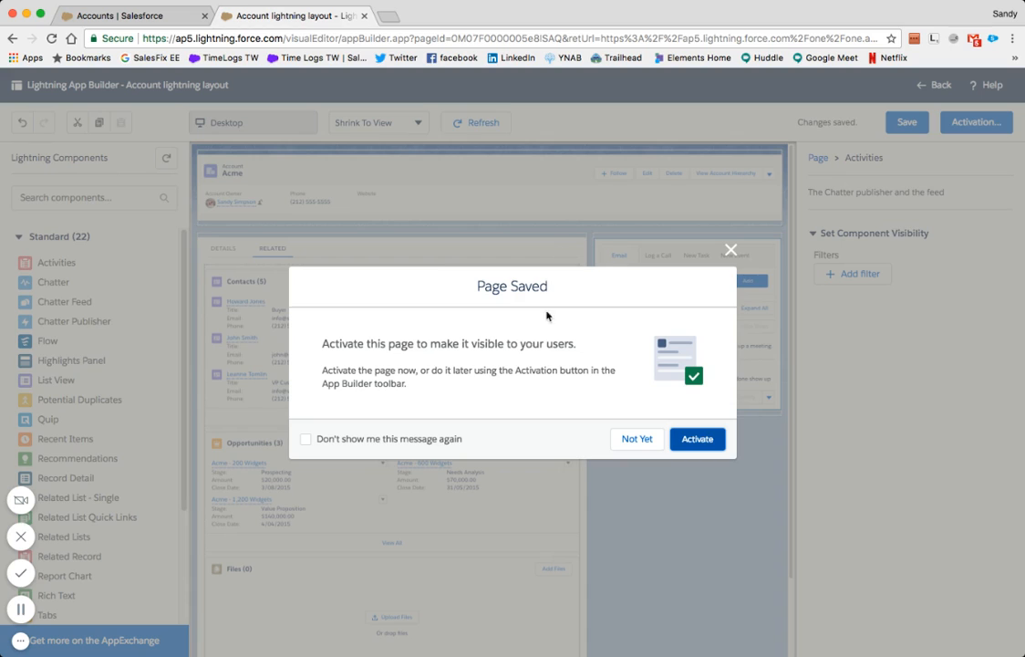
pyautogui.click(691, 438)
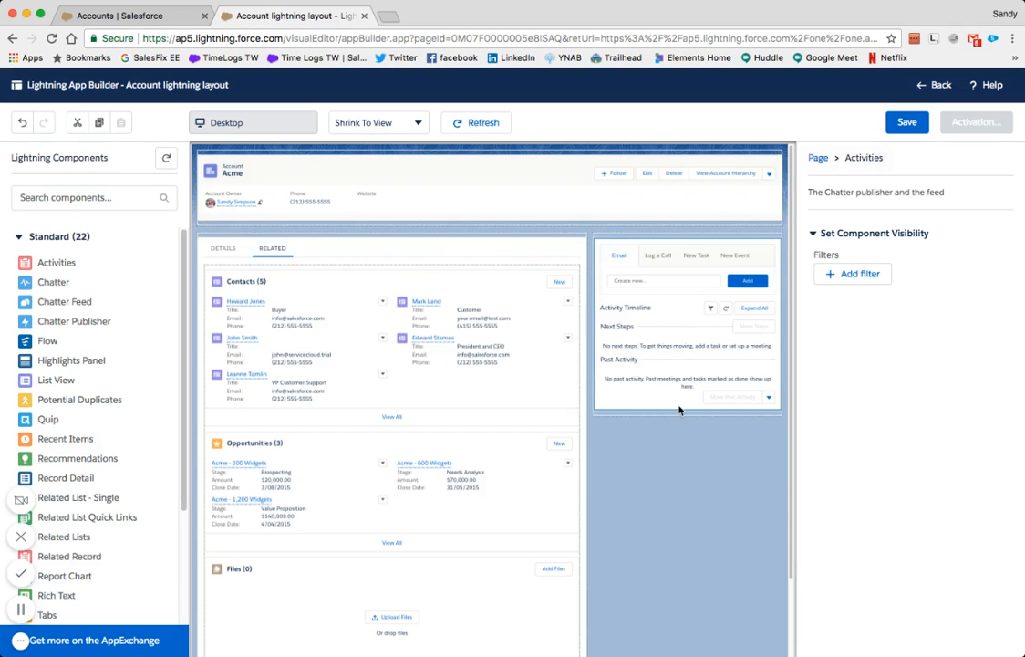
pyautogui.click(629, 328)
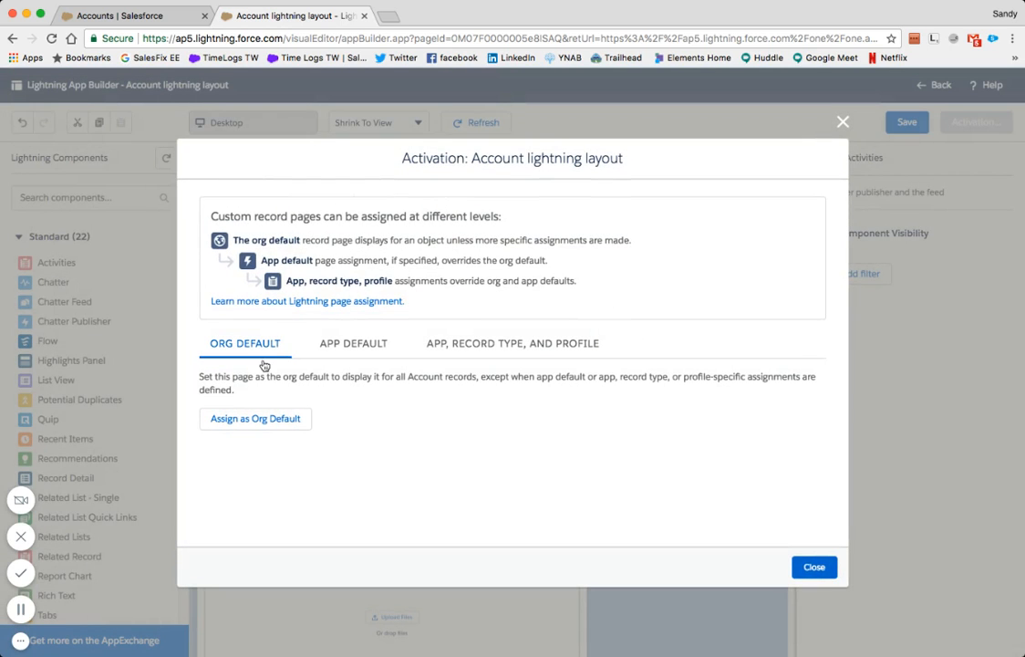
# Assign the Account lightning layout page as the org default for Account records and save the assignment.
pyautogui.click(259, 418)
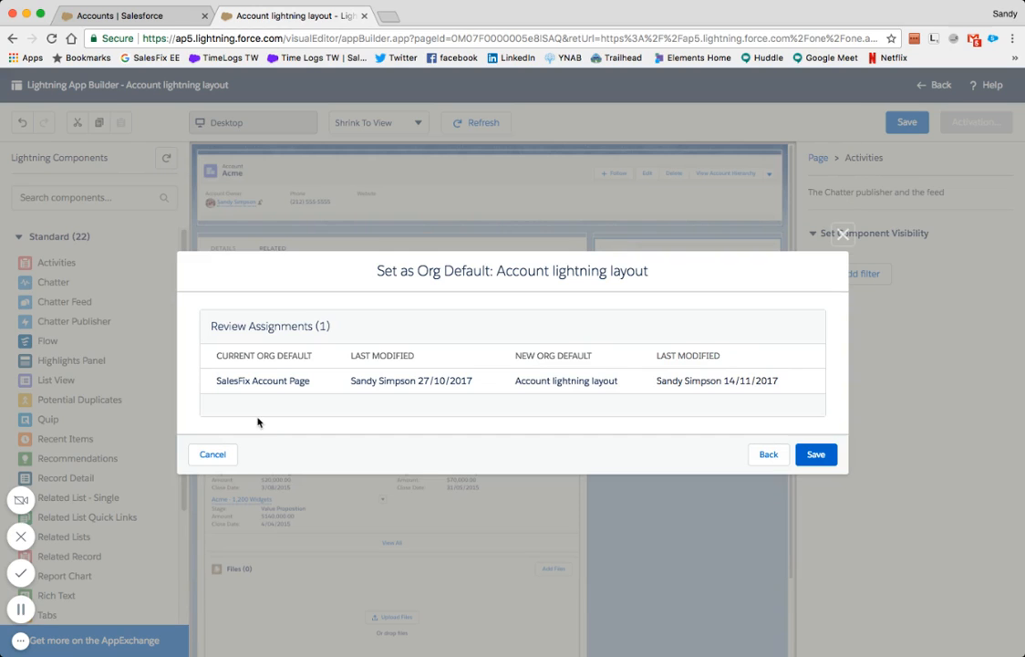
pyautogui.click(818, 454)
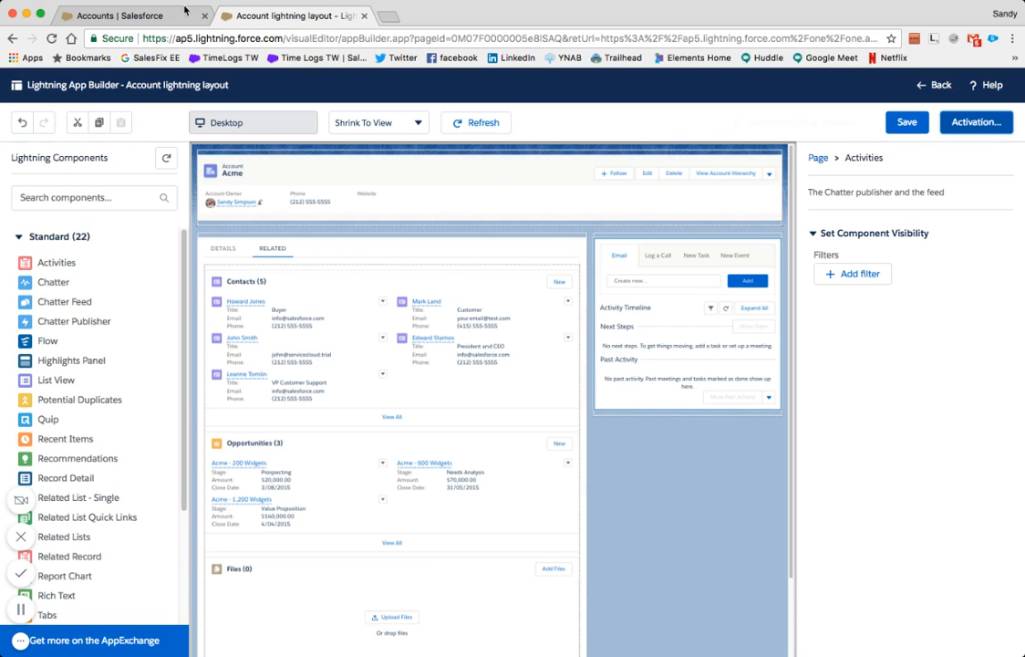
# Reload the Accounts list in Salesforce and open the Acme account to check its new layout, including the related lists.
pyautogui.click(126, 18)
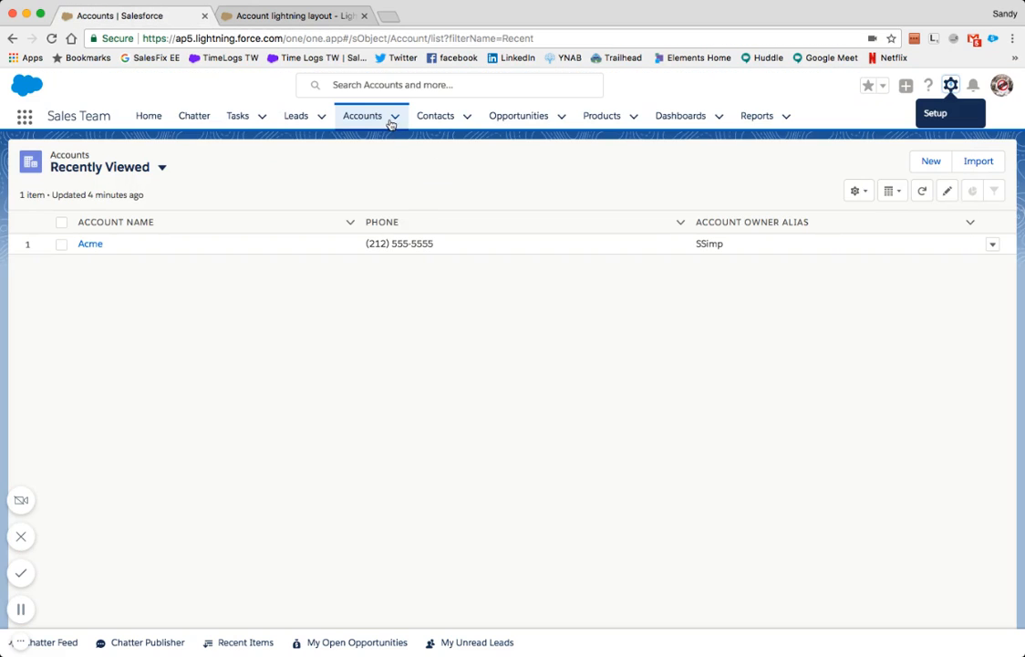
pyautogui.click(52, 38)
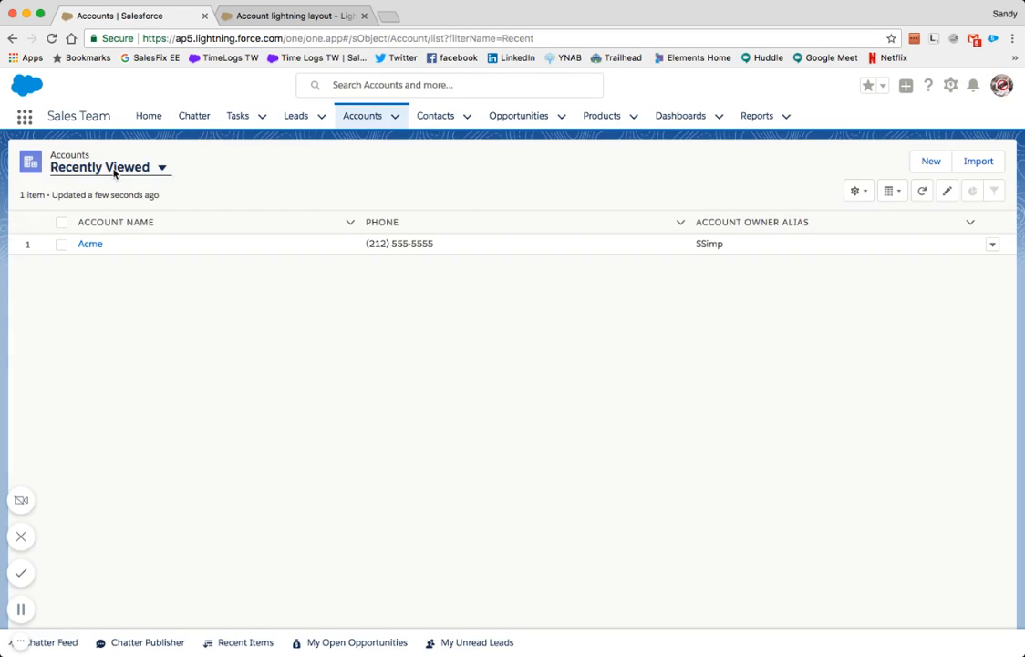
pyautogui.click(94, 248)
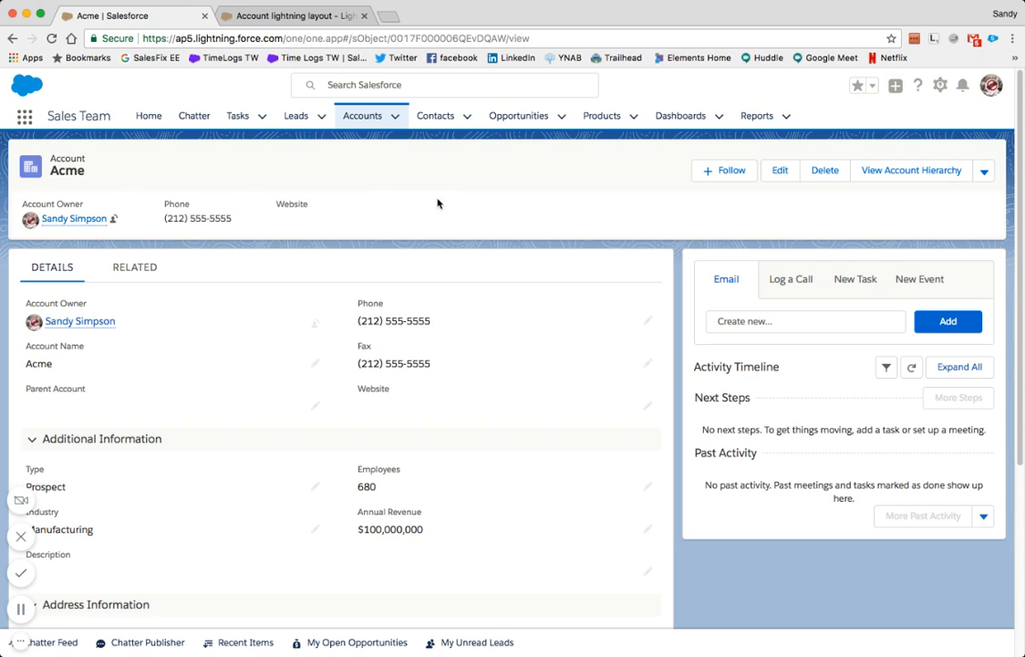
pyautogui.click(125, 269)
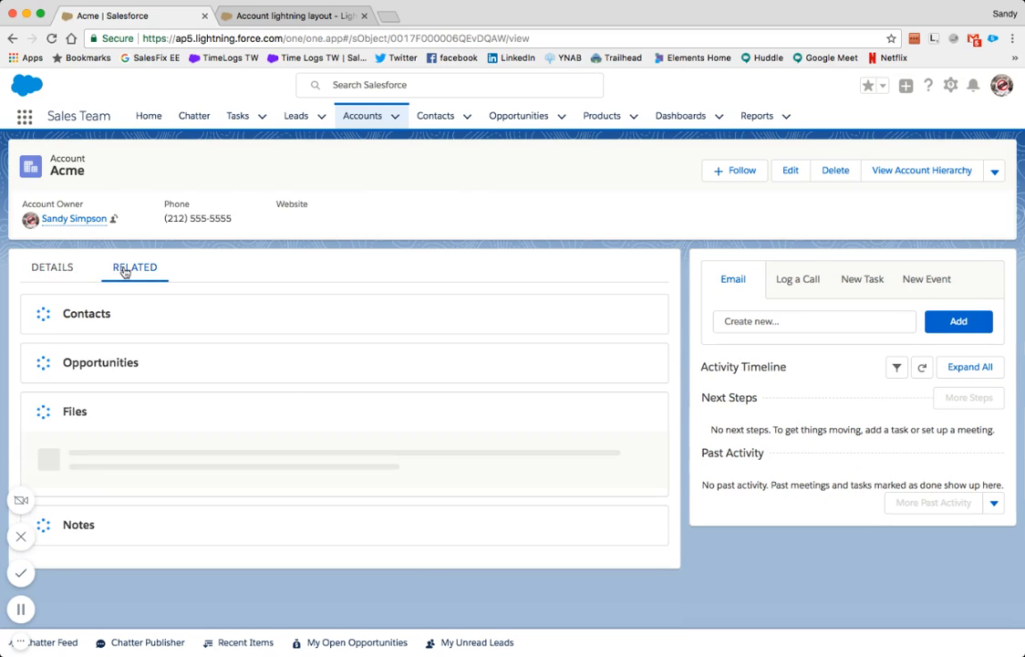